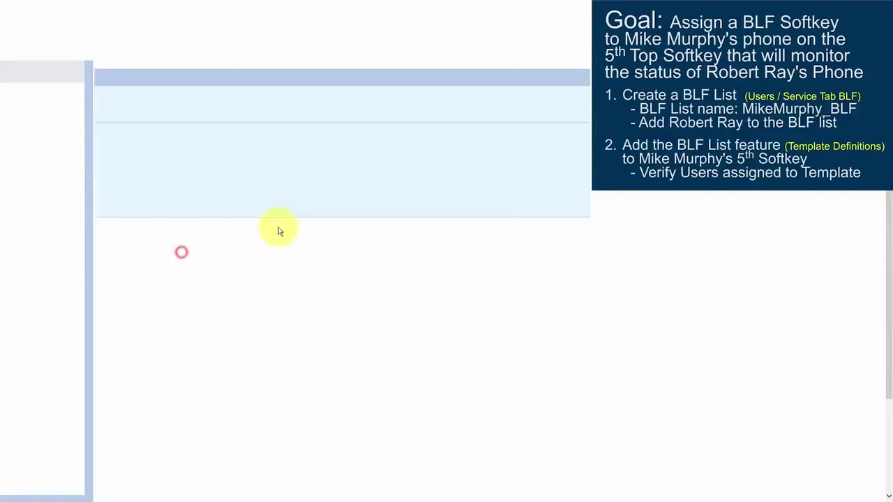
- Switch the Users page search to Last Name and place the cursor in the search field
click(298, 220)
- Search users by the target user's surname and open the matching user for editing
text(Murphy)
click(478, 221)
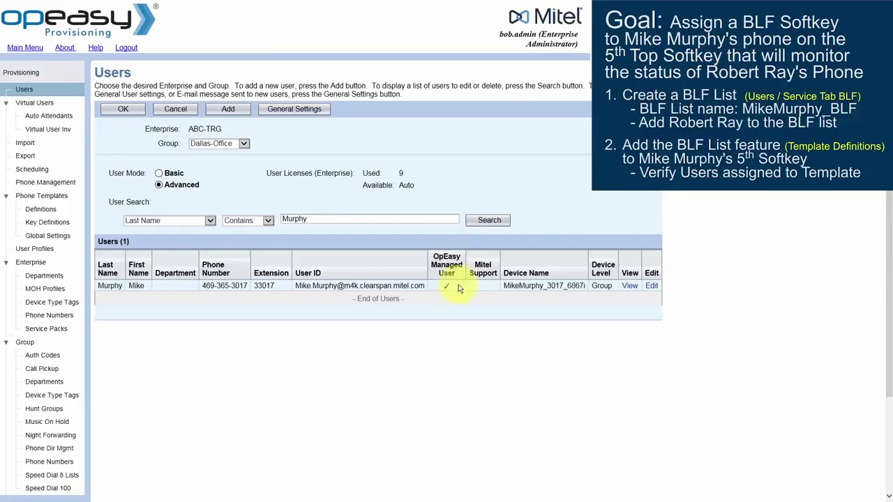
click(651, 286)
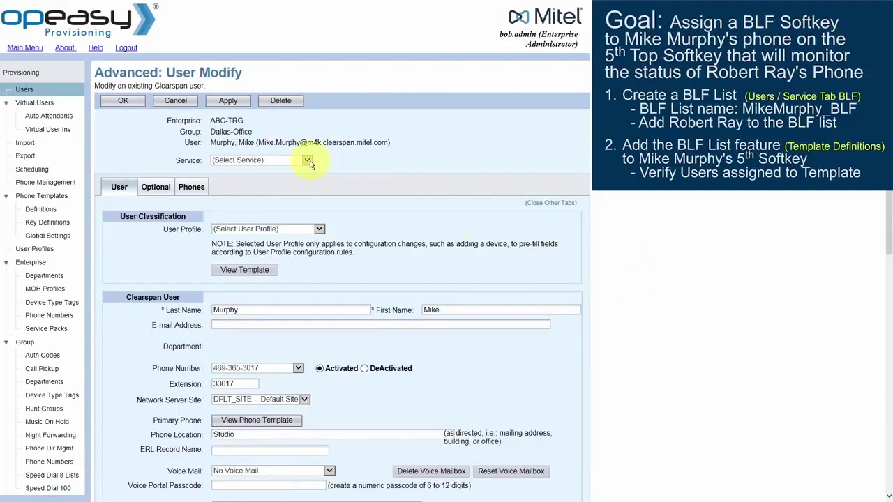
- Select the Busy Lamp Field (BLF) service and enter the BLF list URI name
click(307, 161)
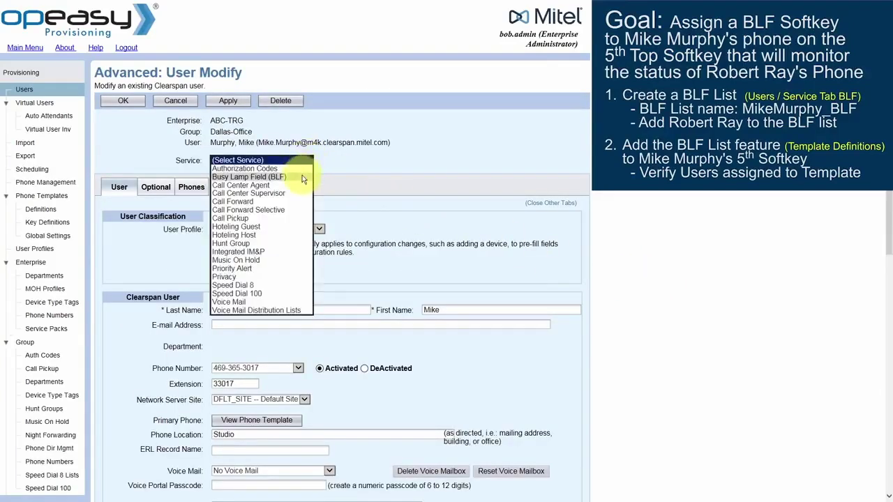
click(302, 177)
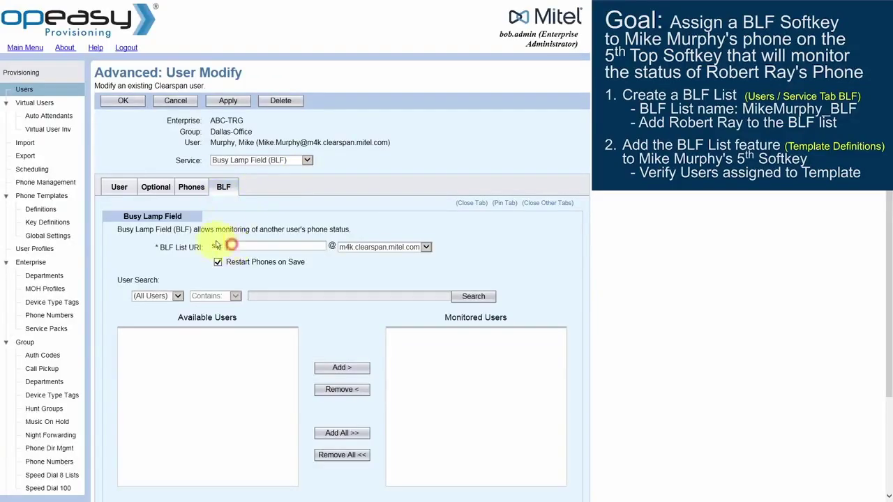
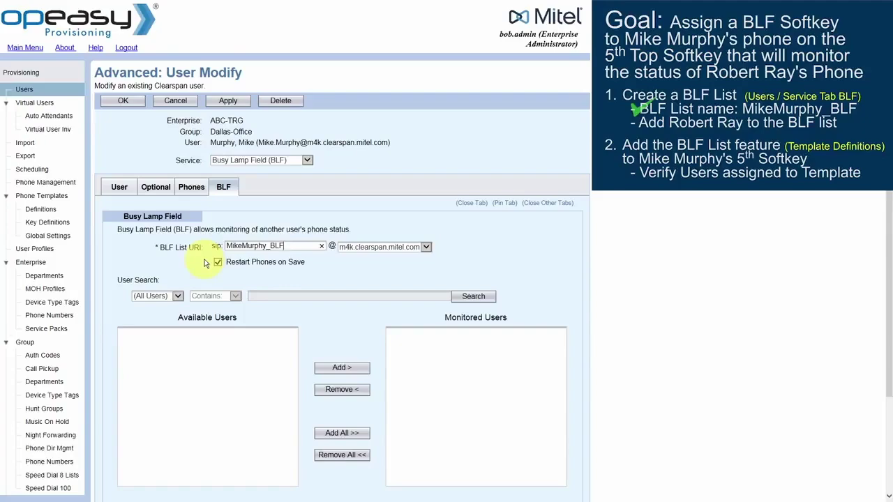
- Turn off Restart Phones on Save, then search Last Name Equal To the colleague's surname
click(217, 263)
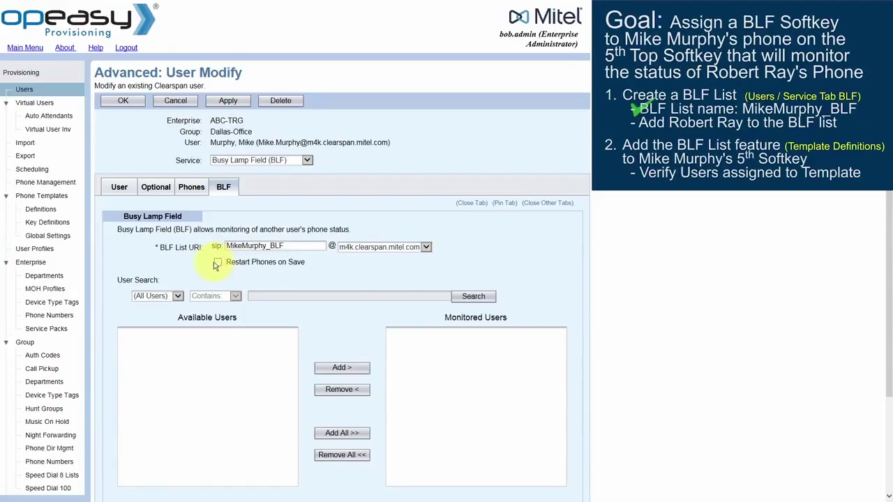
click(177, 297)
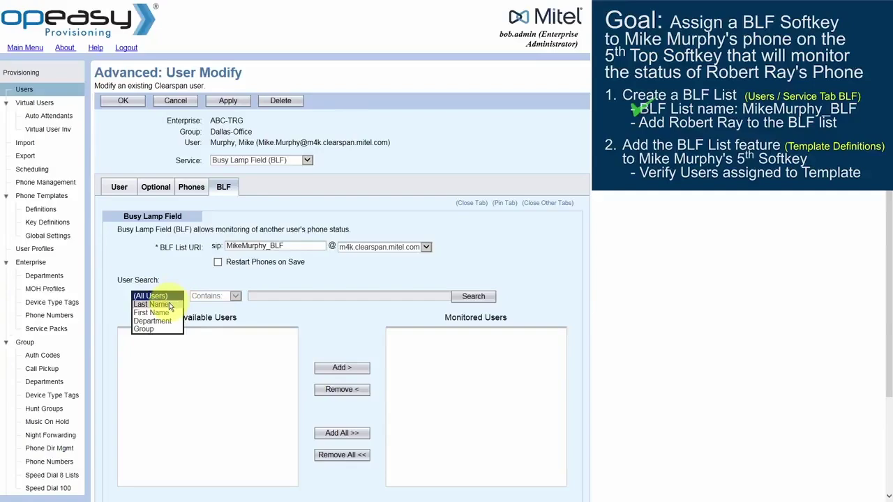
click(168, 305)
click(235, 297)
click(206, 318)
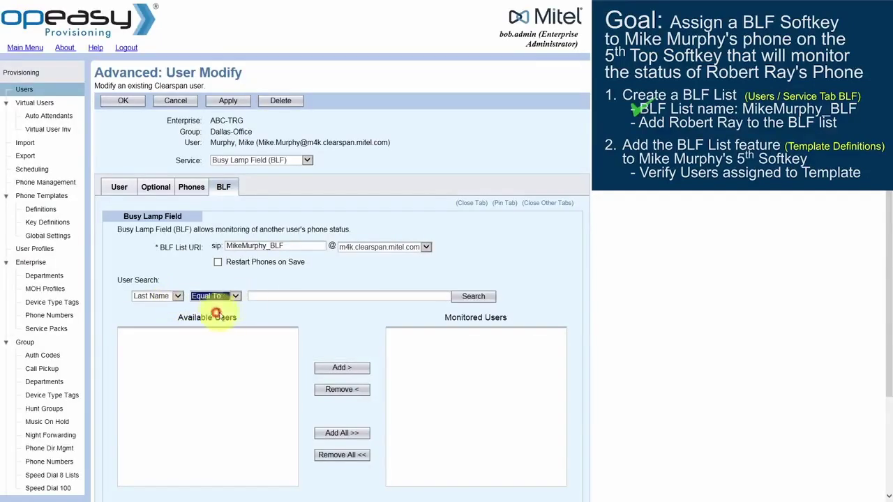
click(259, 295)
text(Ray)
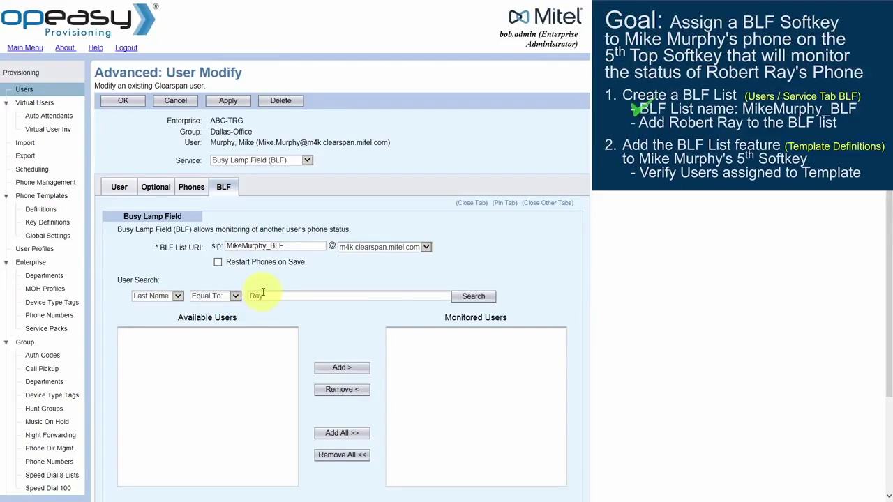
click(468, 296)
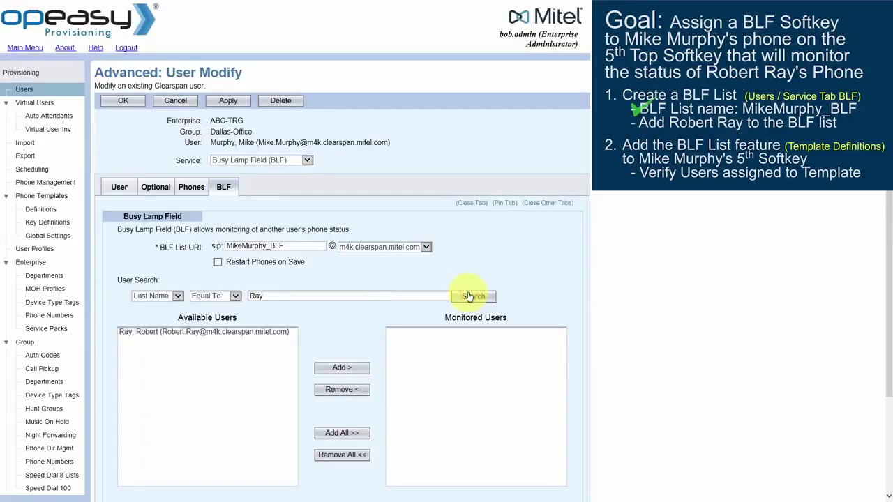
- Add the found colleague to Monitored Users and apply the BLF list
click(158, 333)
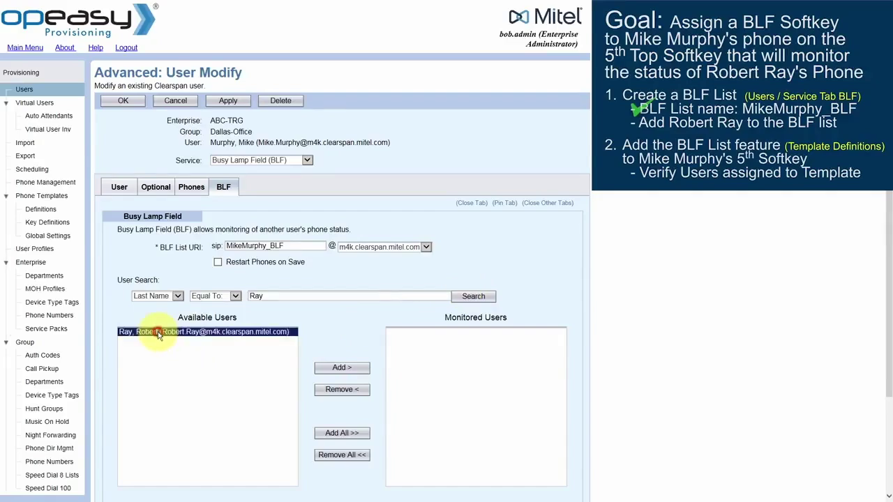
click(340, 369)
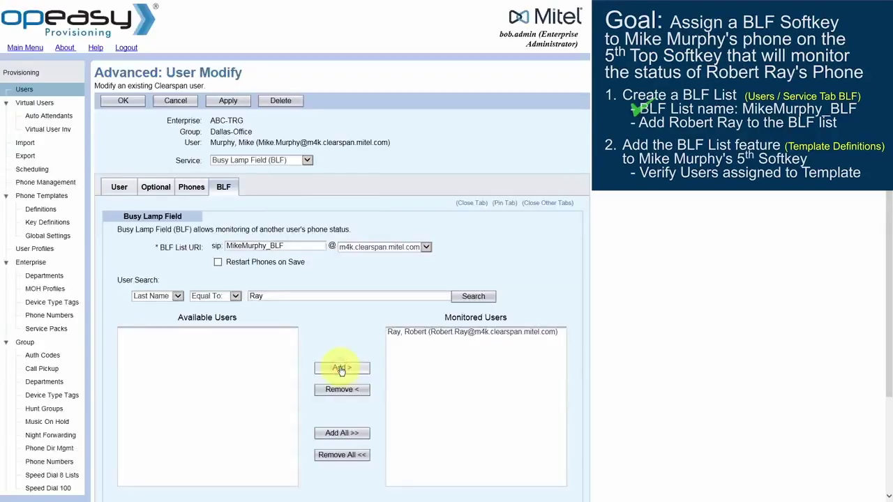
click(404, 332)
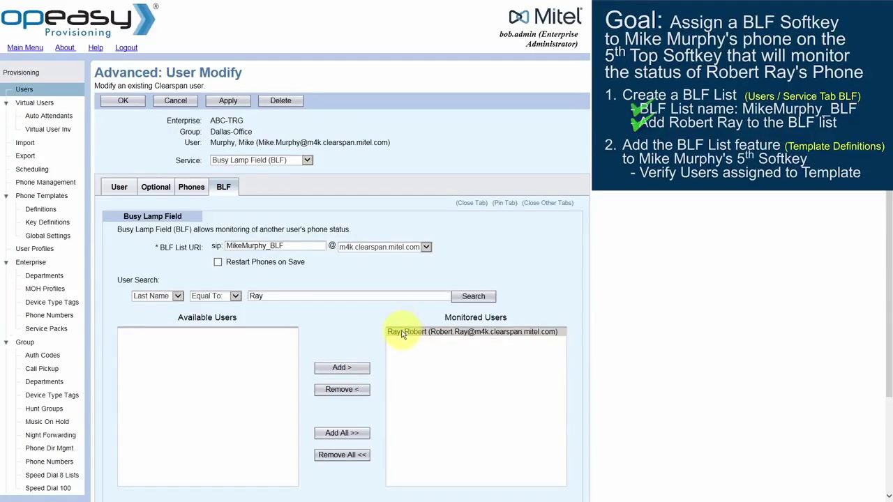
click(402, 332)
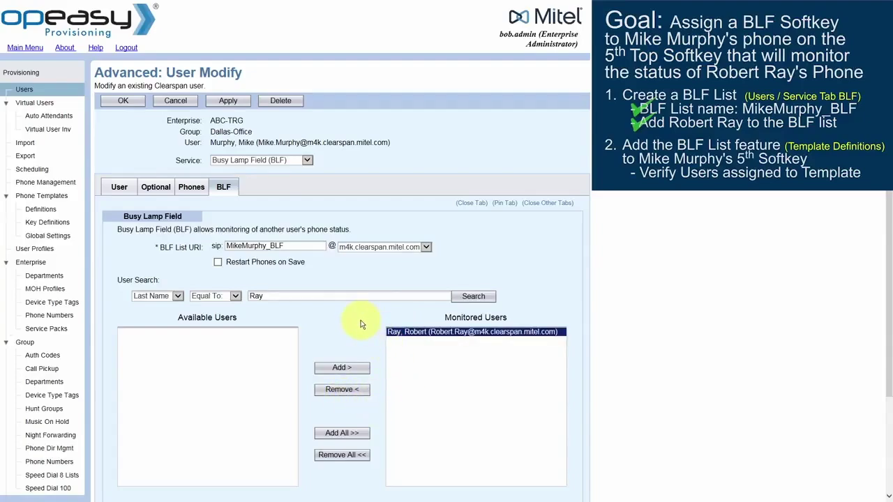
click(222, 102)
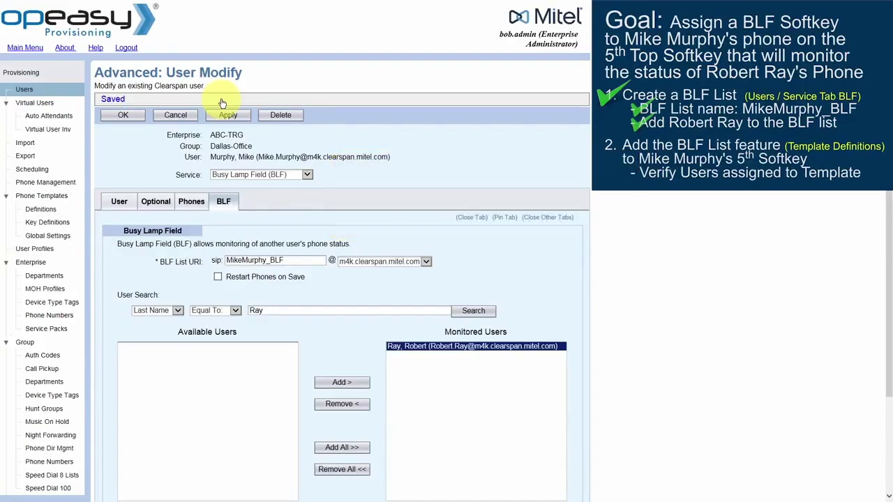
- Check on the Phones tab that the phone uses 6867i Template 2, then go to Phone Templates
click(193, 204)
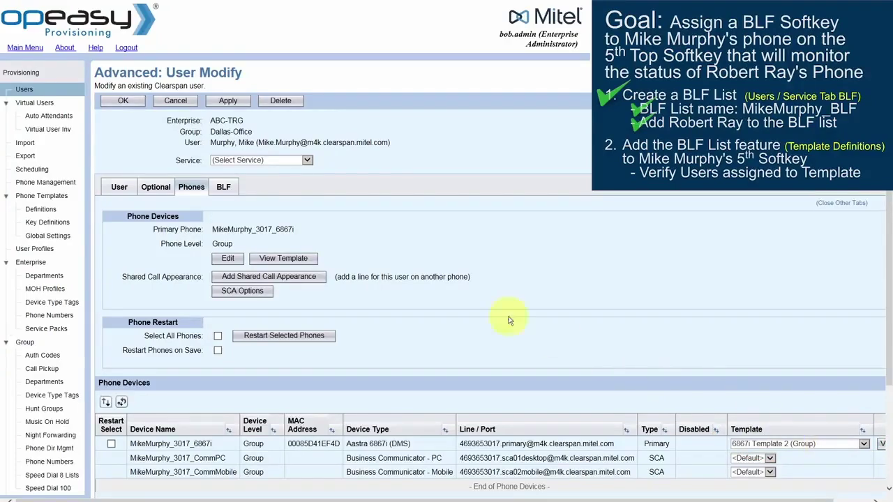
click(38, 196)
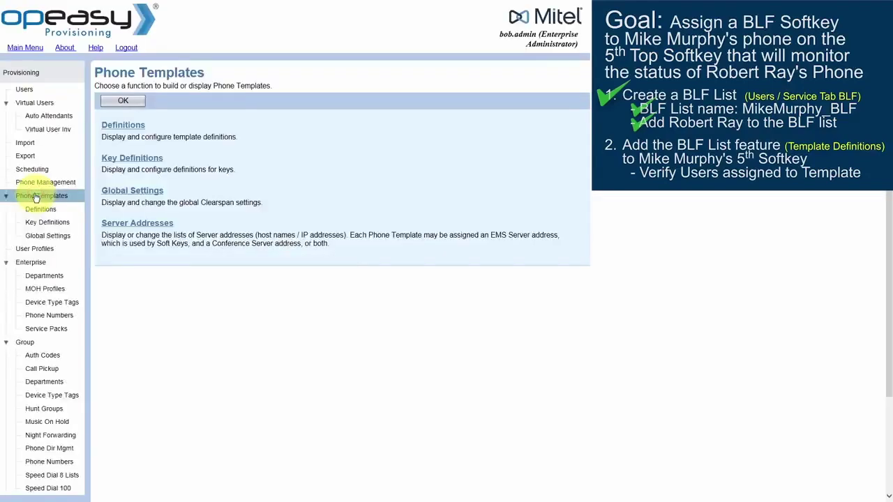
- Filter definitions to Group level, Dallas-Office, Aastra 6867i (DMS), and edit 6867i Template 2
click(117, 130)
click(230, 122)
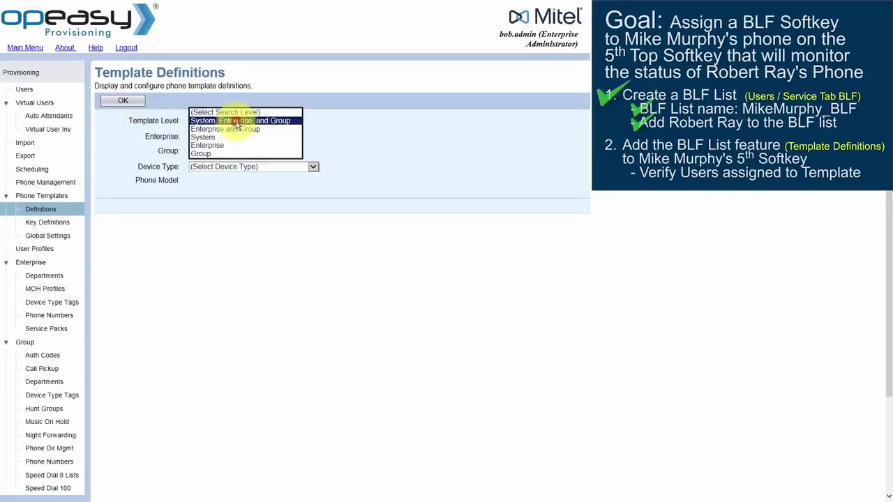
click(219, 154)
click(220, 153)
click(220, 154)
click(231, 168)
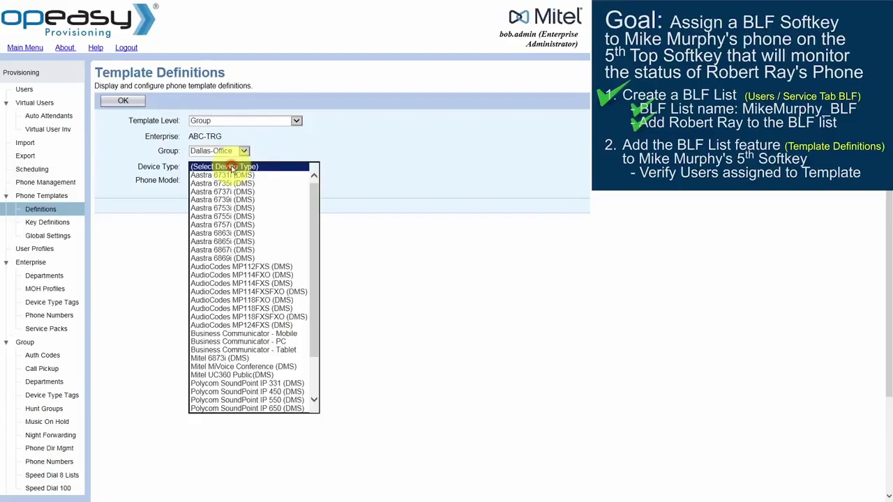
click(236, 251)
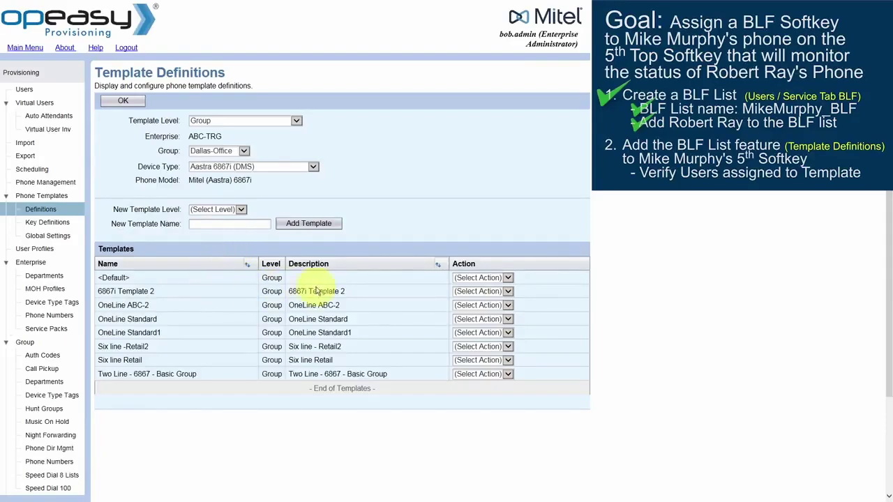
click(508, 292)
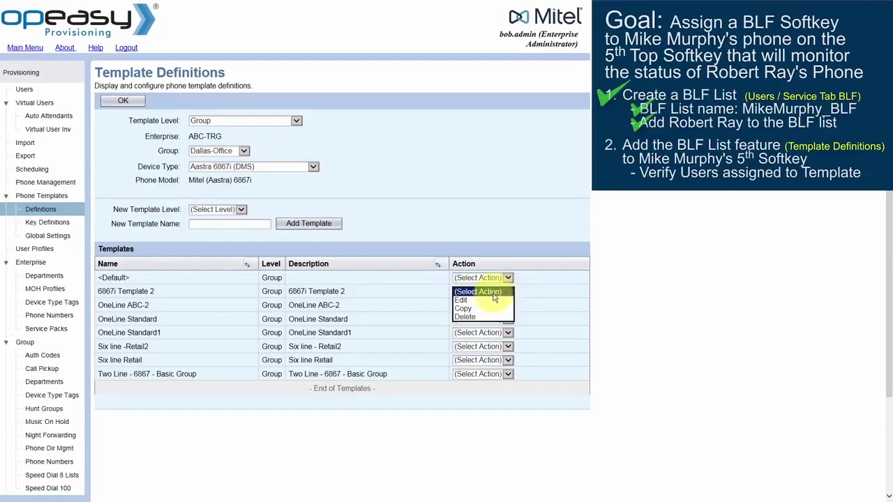
click(489, 300)
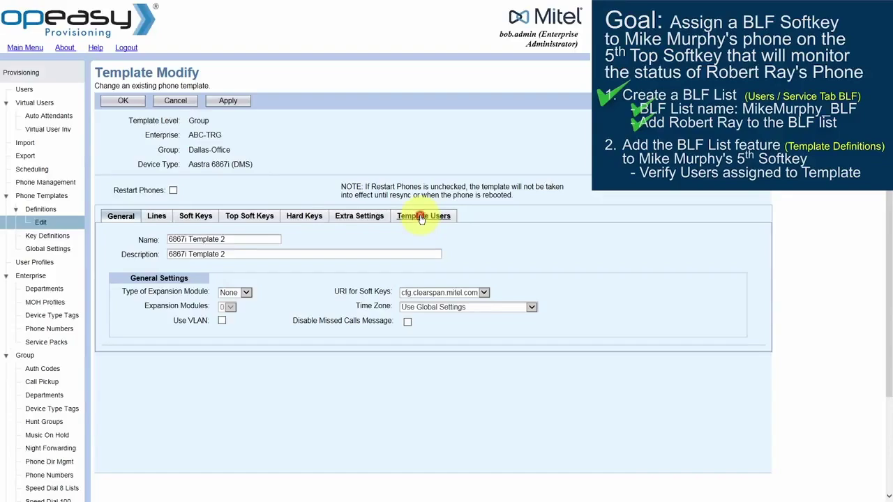
- Search the Template Users tab to list the assigned user, then view Top Soft Keys
click(421, 217)
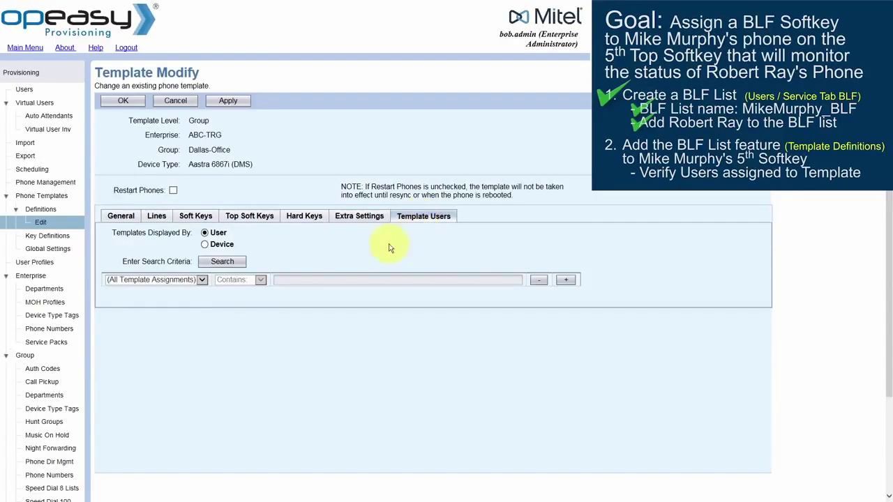
click(222, 261)
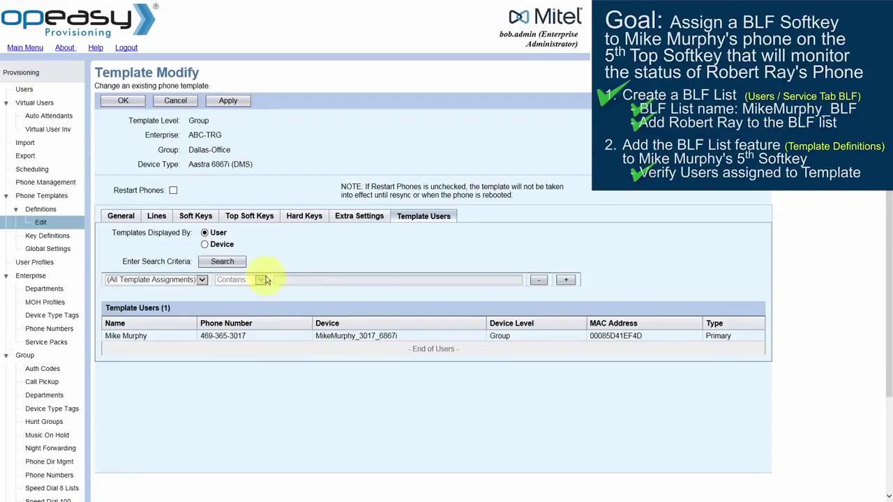
click(247, 218)
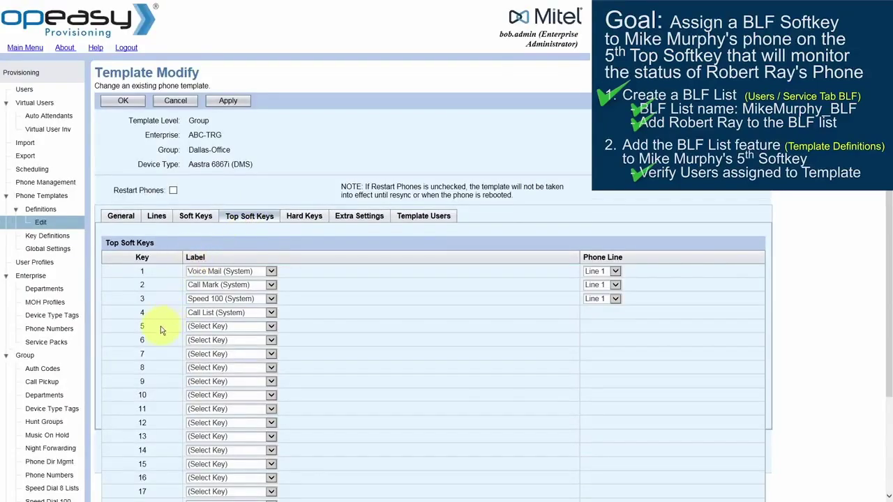
- Set top softkey 5 to BLF List (System) on Line 1
click(271, 327)
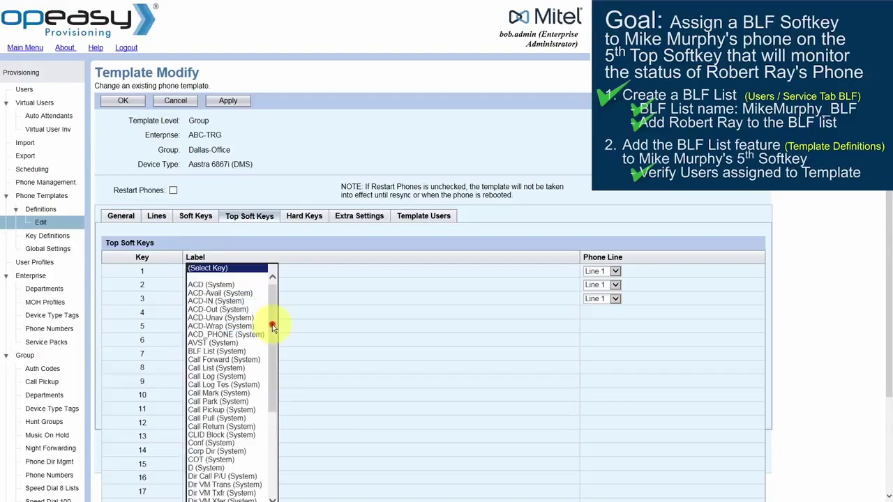
click(223, 351)
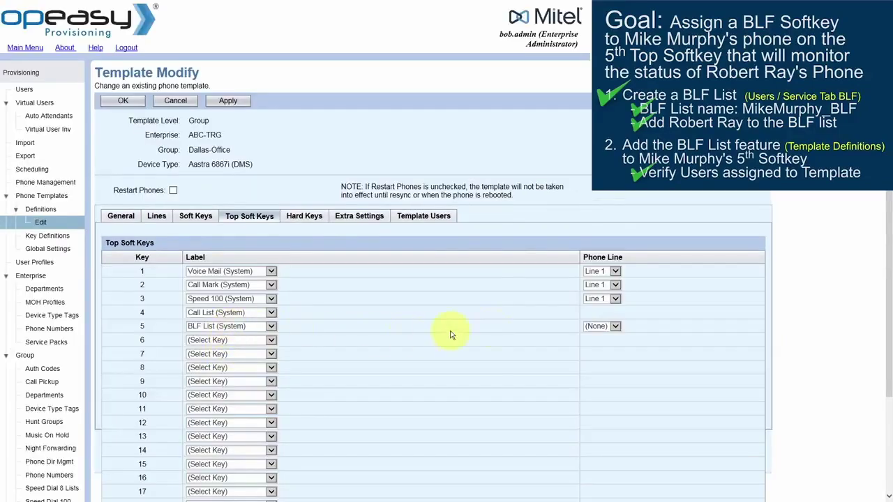
click(614, 326)
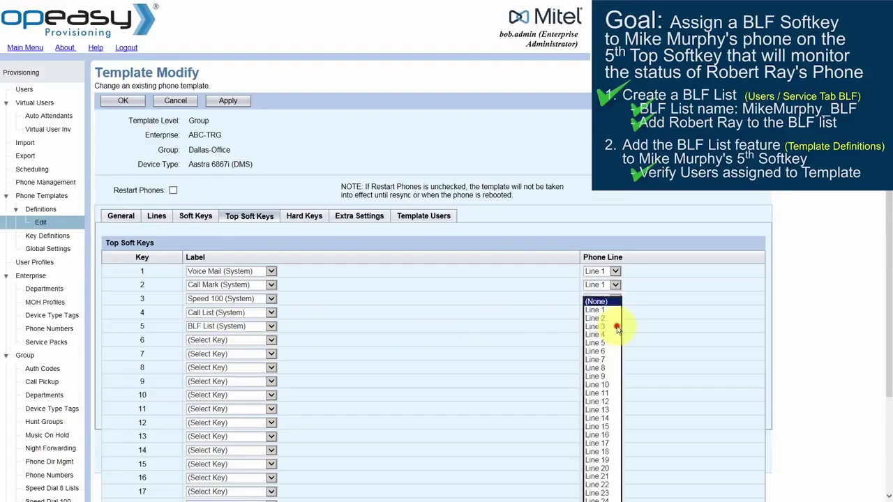
click(602, 312)
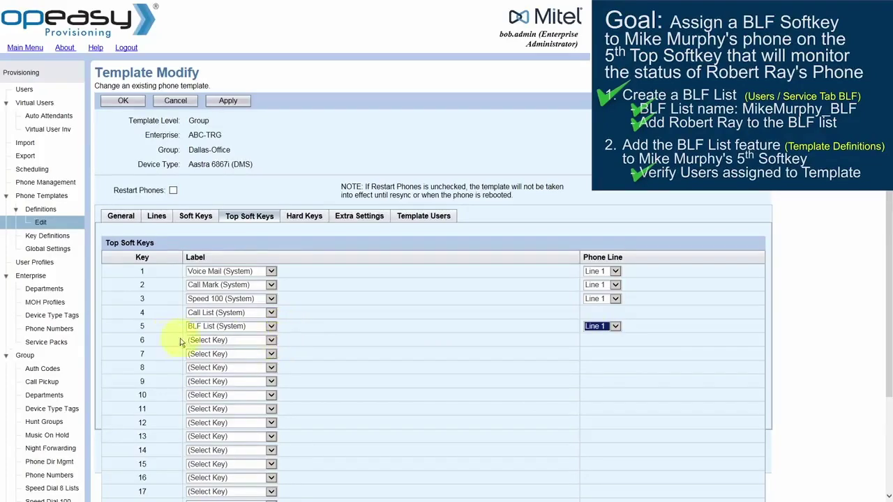
- Leave softkey 6 unassigned, enable Restart Phones, and save the template with OK
click(271, 340)
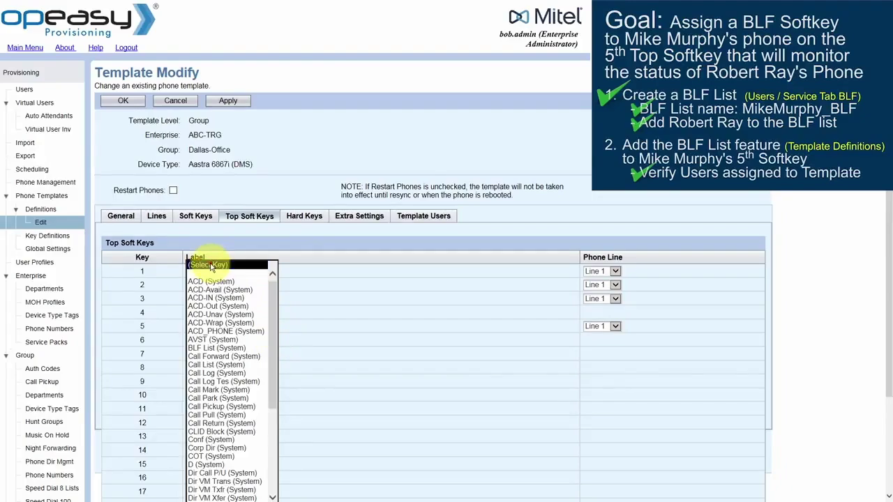
click(210, 265)
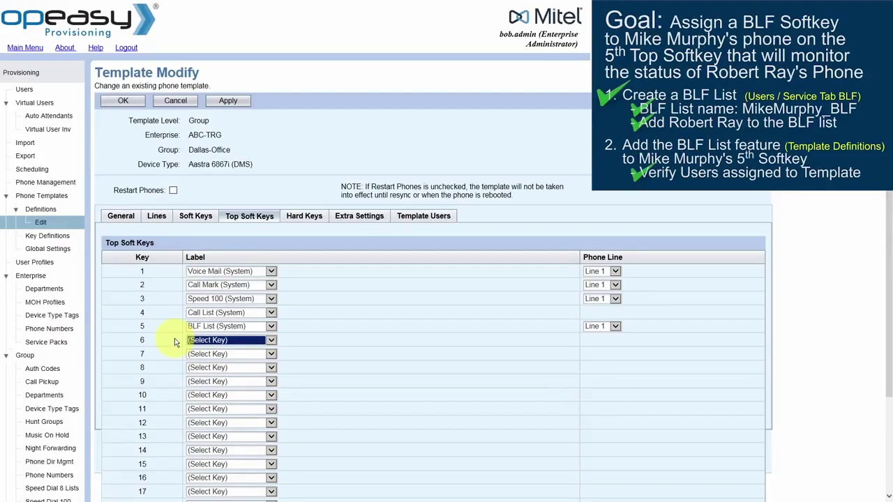
click(173, 191)
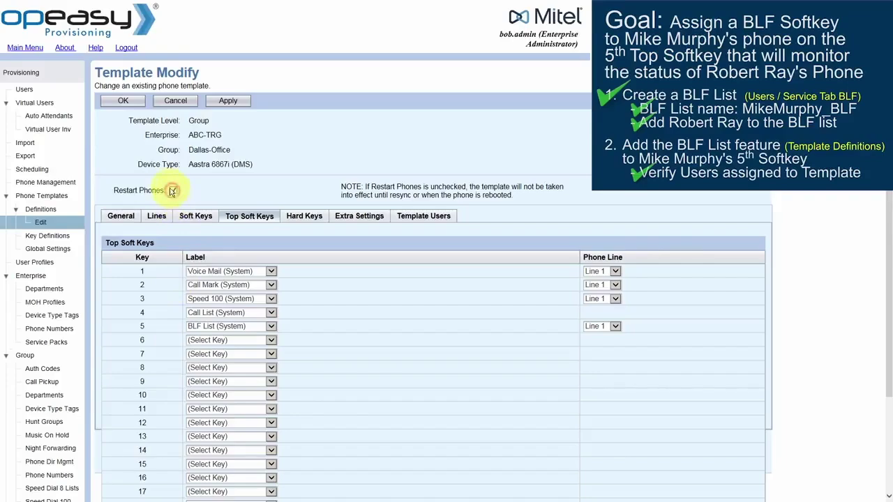
click(127, 100)
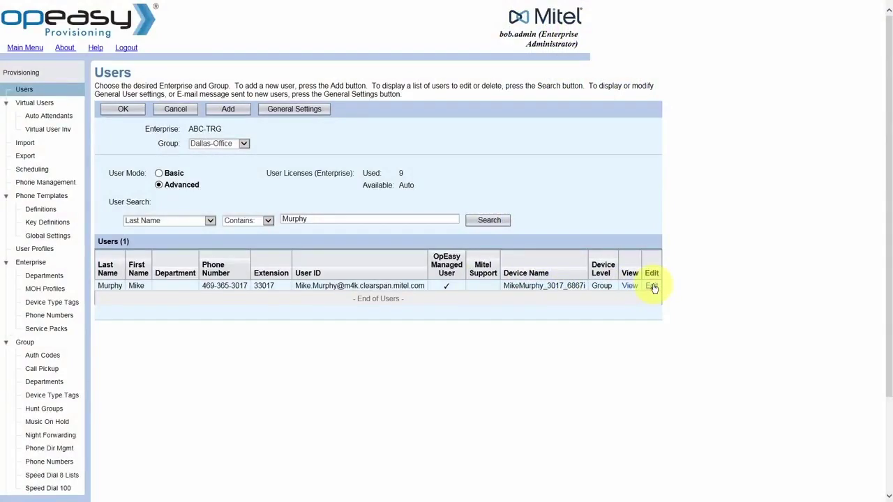
- Edit the user's Busy Lamp Field (BLF) service and add the colleague to Monitored Users
click(652, 287)
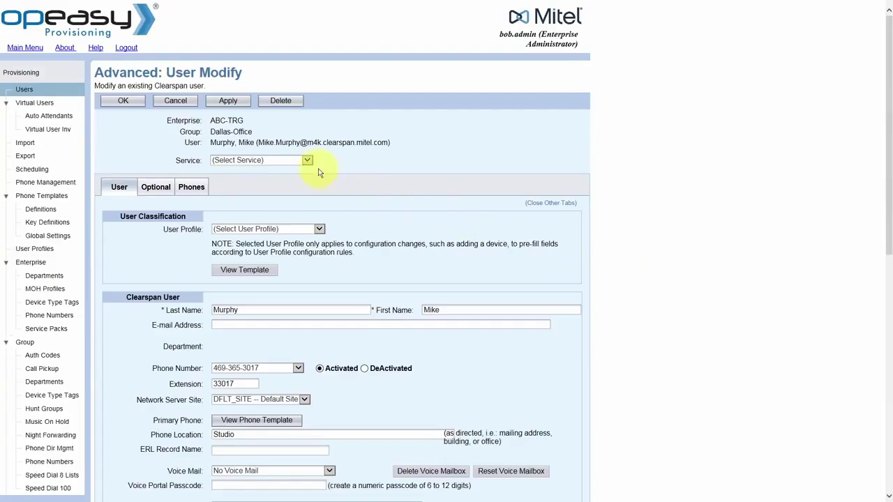
click(308, 161)
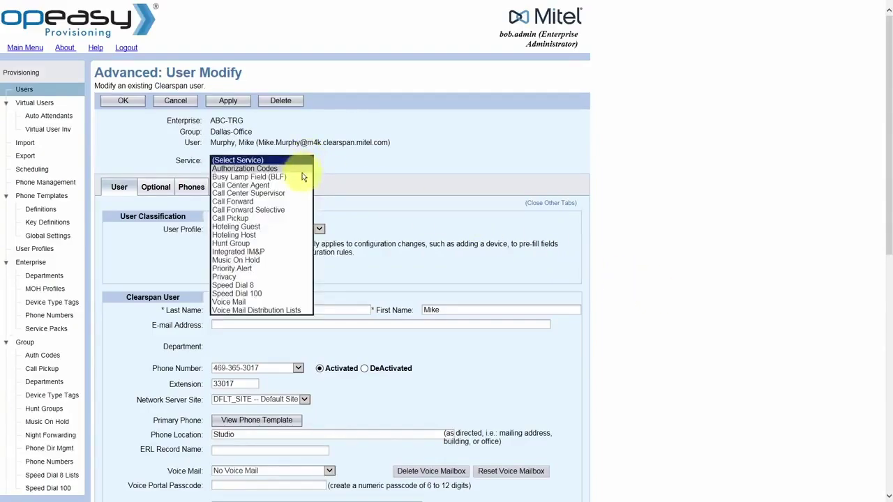
click(303, 178)
click(471, 297)
click(161, 333)
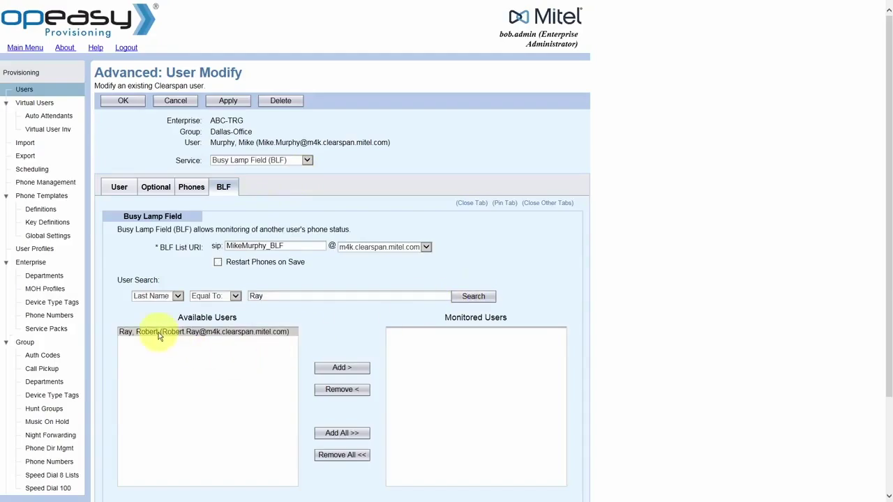
click(159, 334)
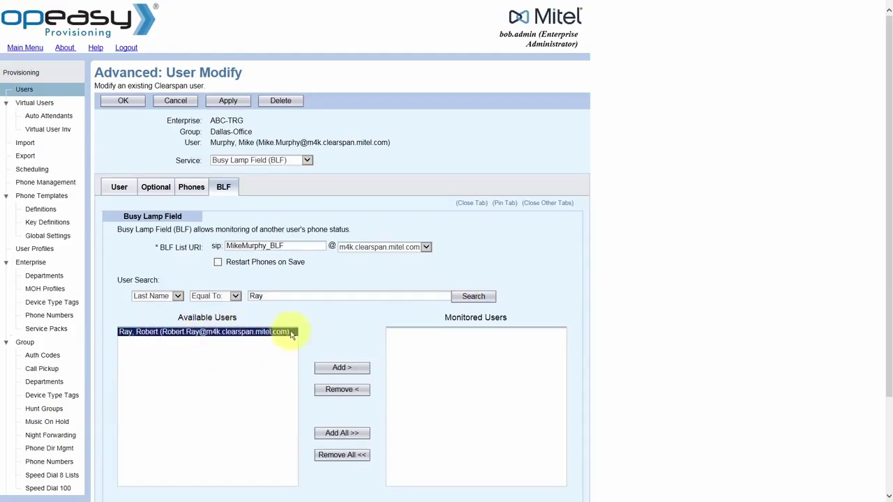
click(341, 370)
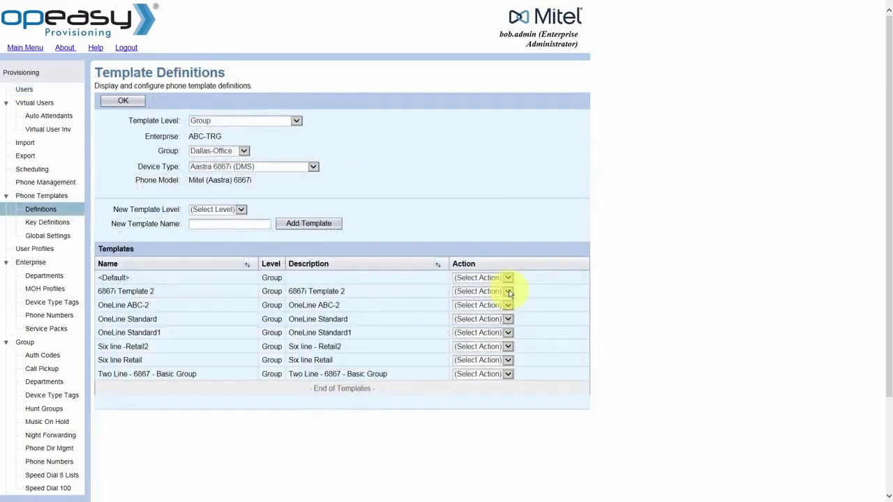
- Edit 6867i Template 2 and list its assigned users on the Template Users tab
click(509, 292)
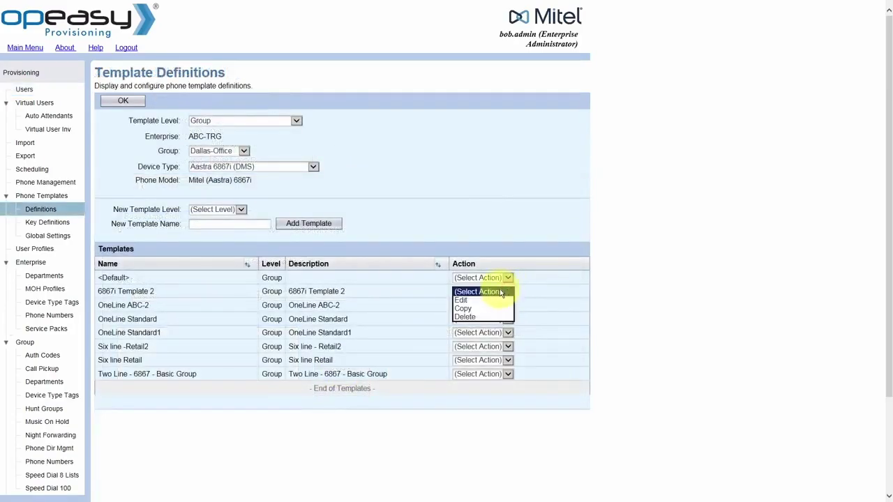
click(491, 300)
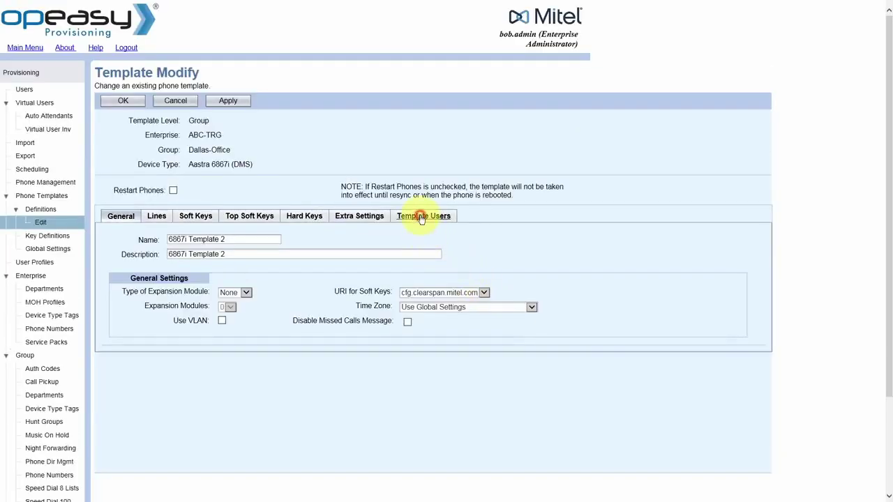
click(420, 218)
click(224, 262)
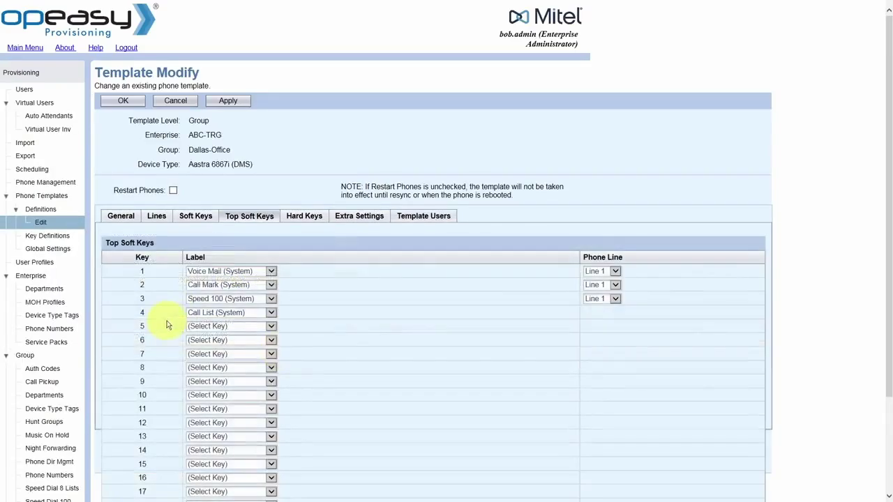
- Make top softkey 5 BLF List, enable Restart Phones, and save the template
click(271, 326)
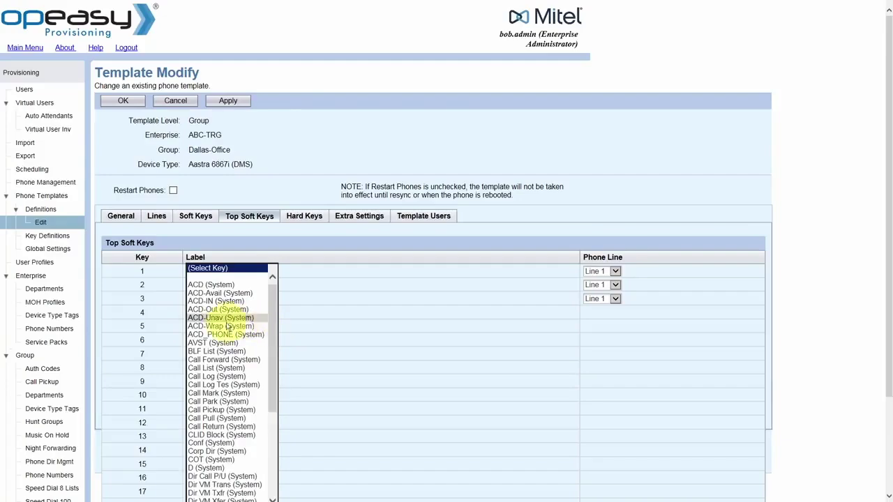
click(223, 352)
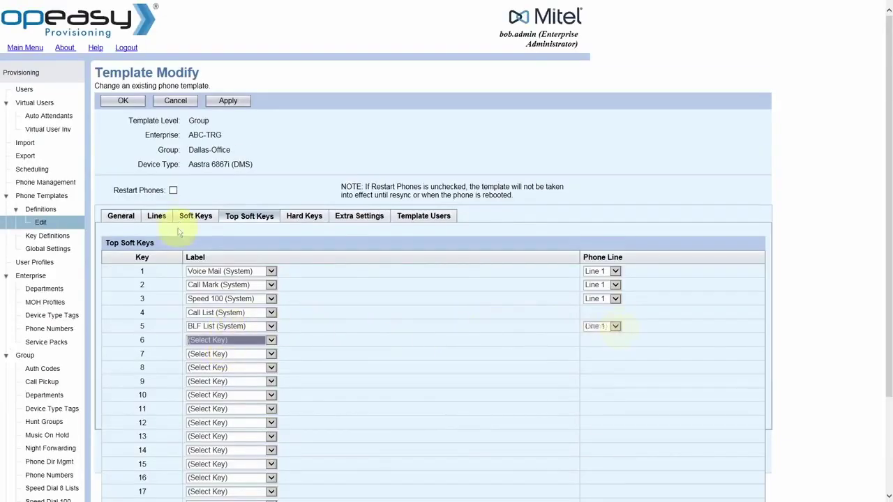
click(173, 191)
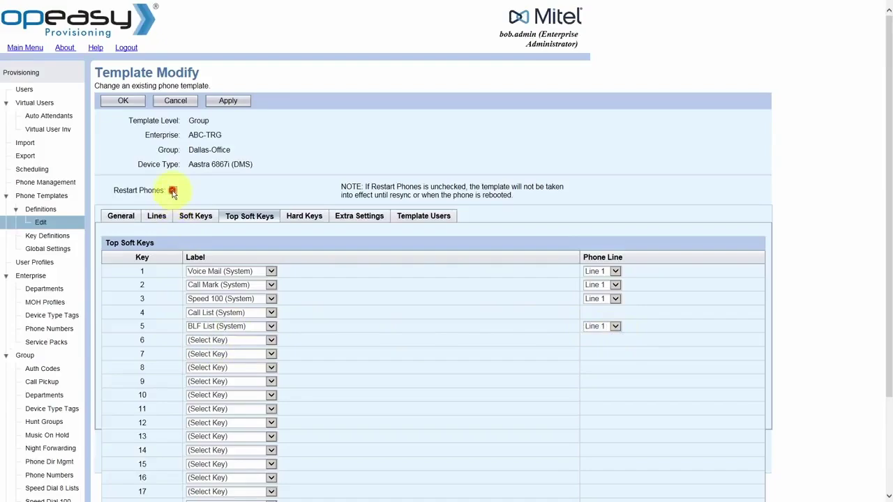
click(132, 100)
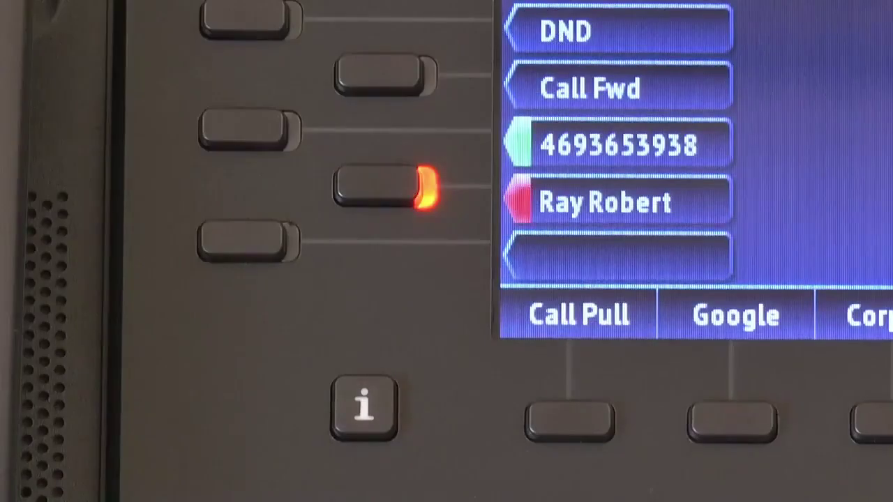